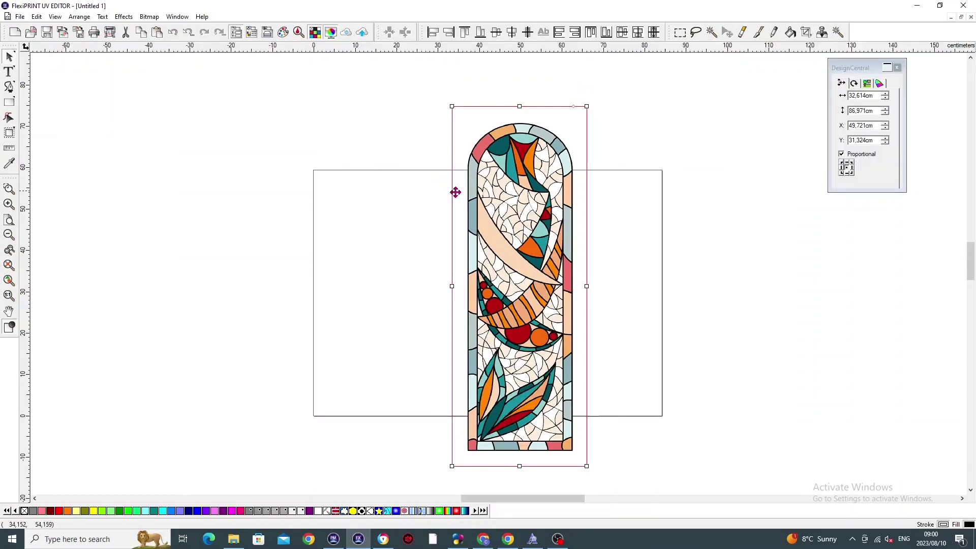
Choose the DTF FILM 720x1080 J (1).icc output profile in RIP and Print and bring up Driver Options
{"action": "left_click", "coordinate": [110, 32]}
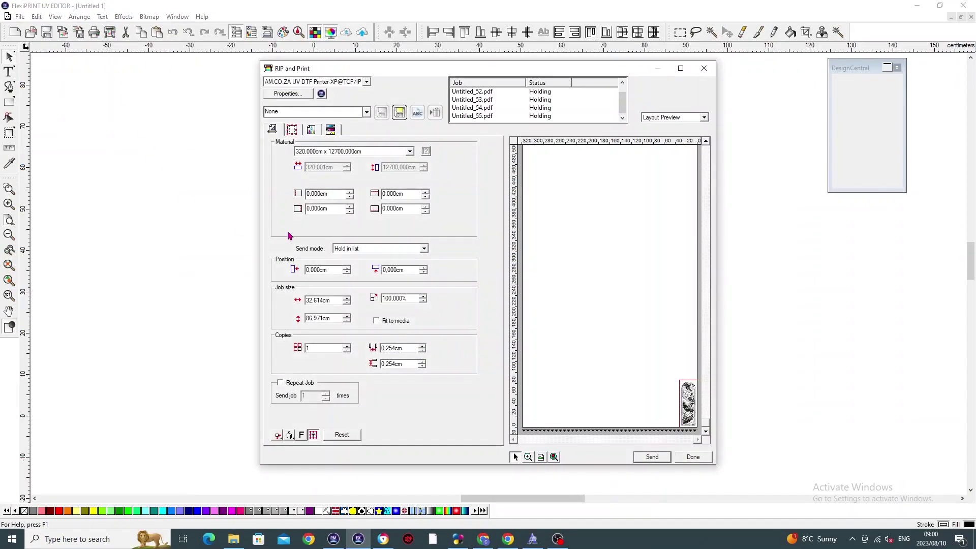
{"action": "left_click", "coordinate": [311, 130]}
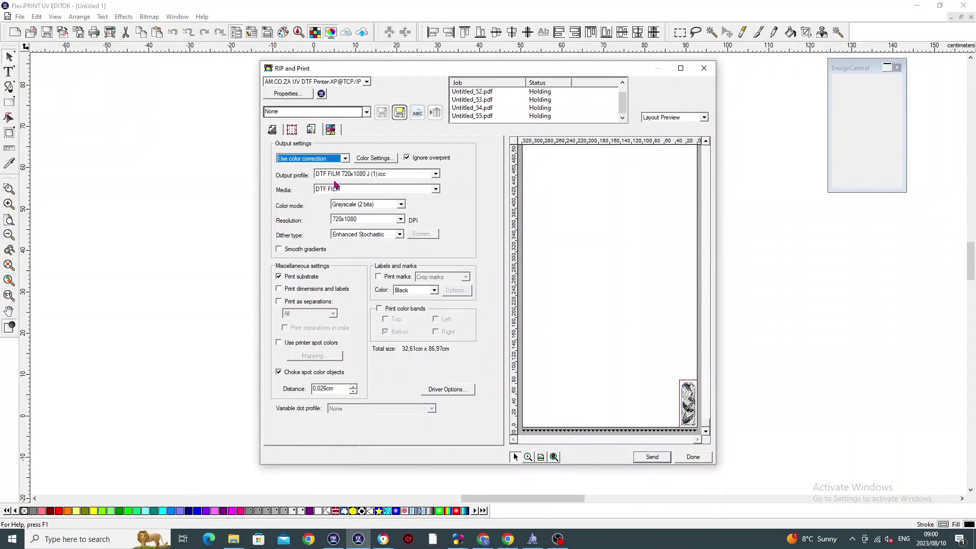
{"action": "left_click", "coordinate": [435, 174]}
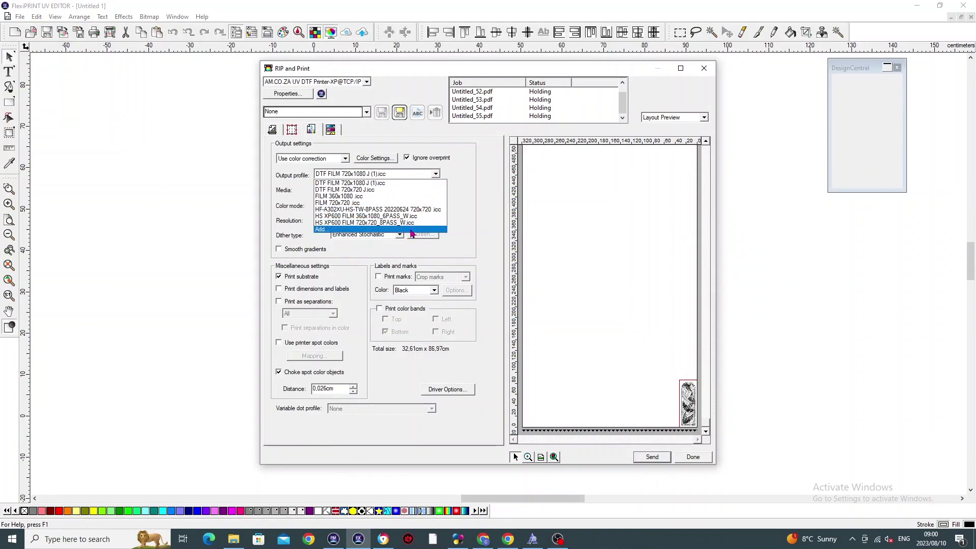
{"action": "left_click", "coordinate": [411, 187]}
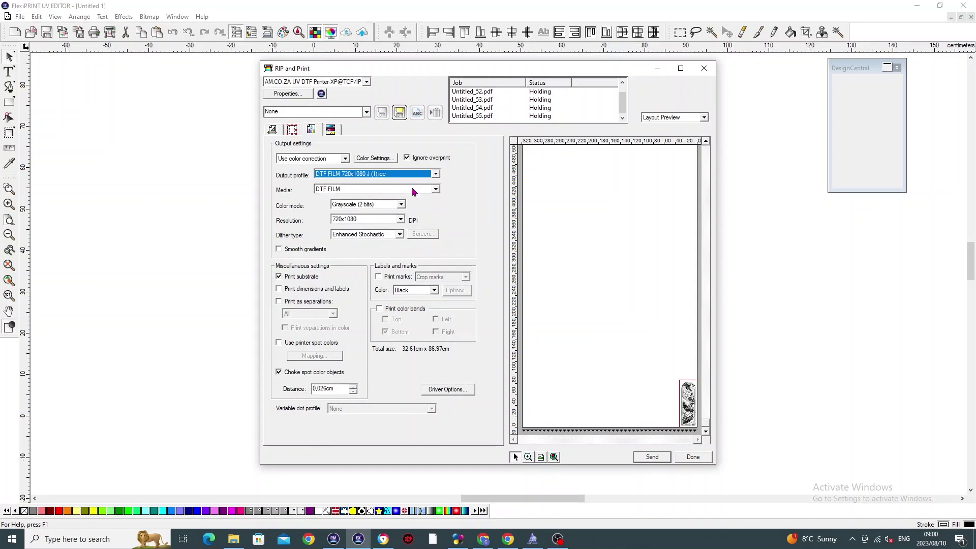
{"action": "left_click", "coordinate": [432, 391]}
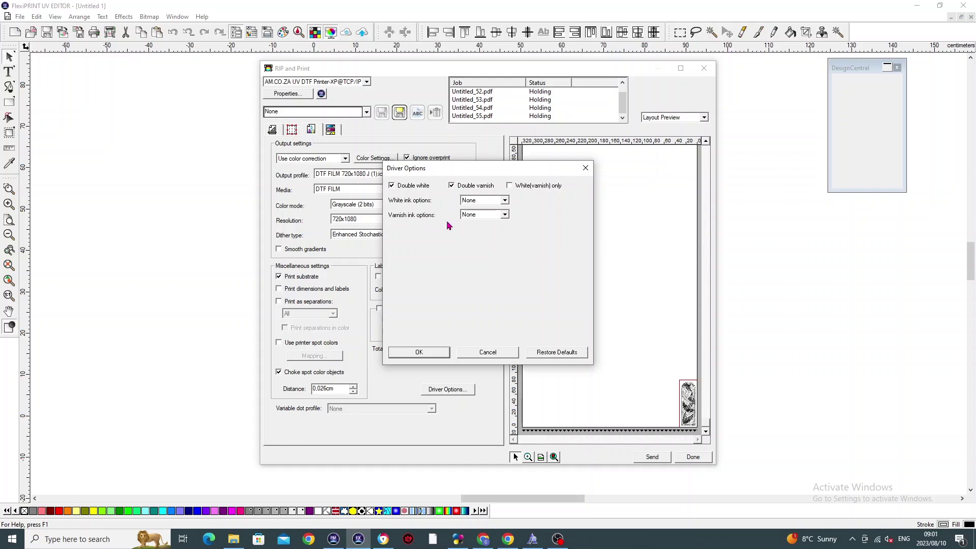
Set white ink to Substrate and varnish ink to Spot color, then apply the driver options
{"action": "left_click", "coordinate": [504, 200]}
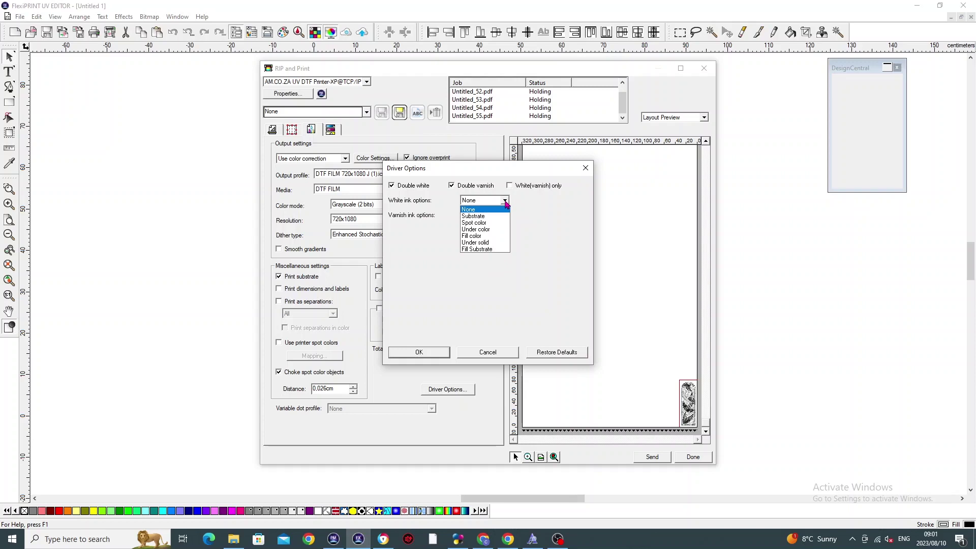
{"action": "left_click", "coordinate": [494, 219]}
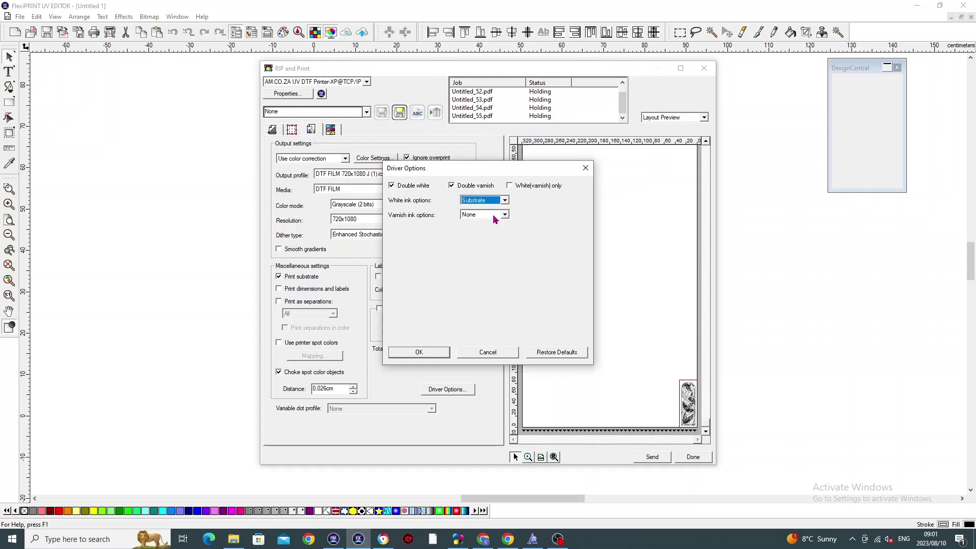
{"action": "left_click", "coordinate": [506, 216]}
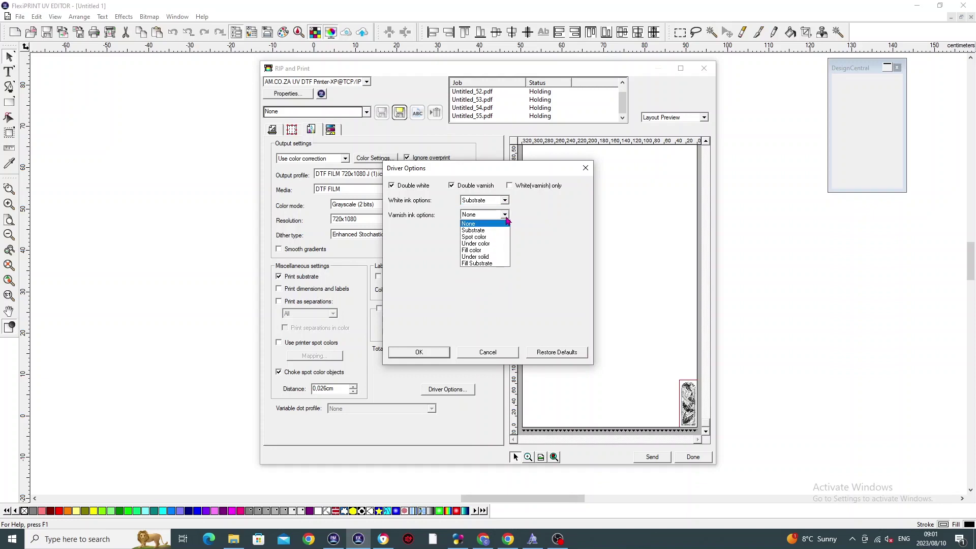
{"action": "left_click", "coordinate": [485, 237]}
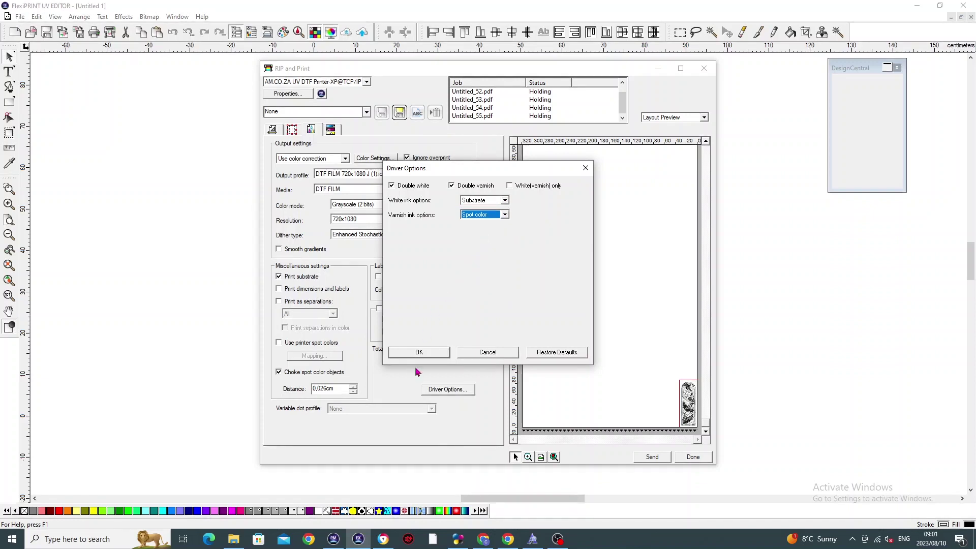
{"action": "left_click", "coordinate": [424, 353]}
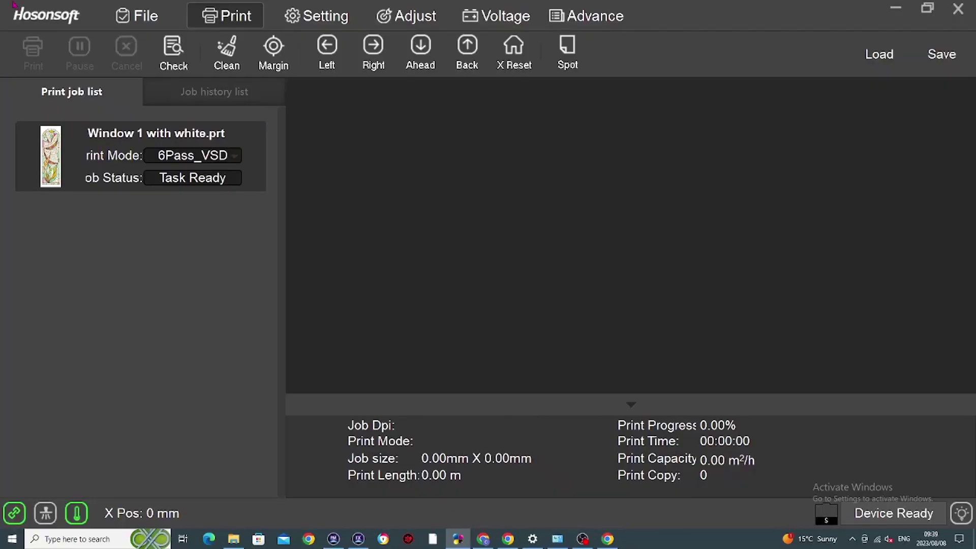
Load the With white job file in Hosonsoft and bring up the window job's task settings
{"action": "left_click", "coordinate": [134, 20]}
{"action": "left_click", "coordinate": [660, 185]}
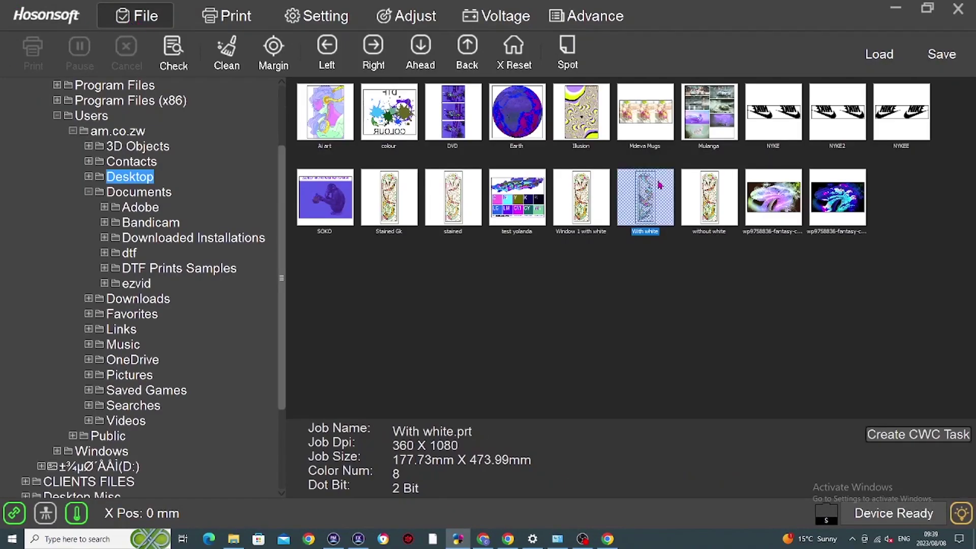
{"action": "left_click", "coordinate": [226, 16]}
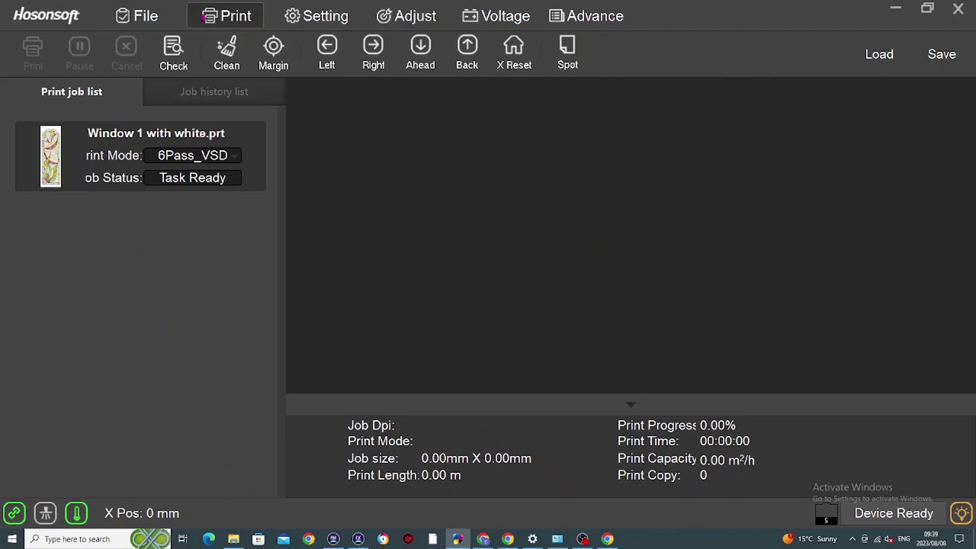
{"action": "right_click", "coordinate": [65, 170]}
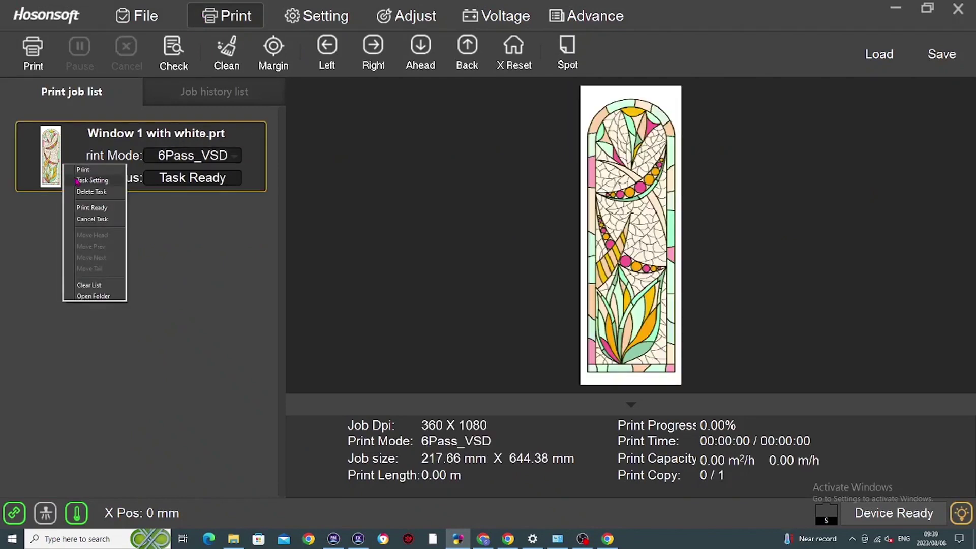
{"action": "left_click", "coordinate": [78, 181]}
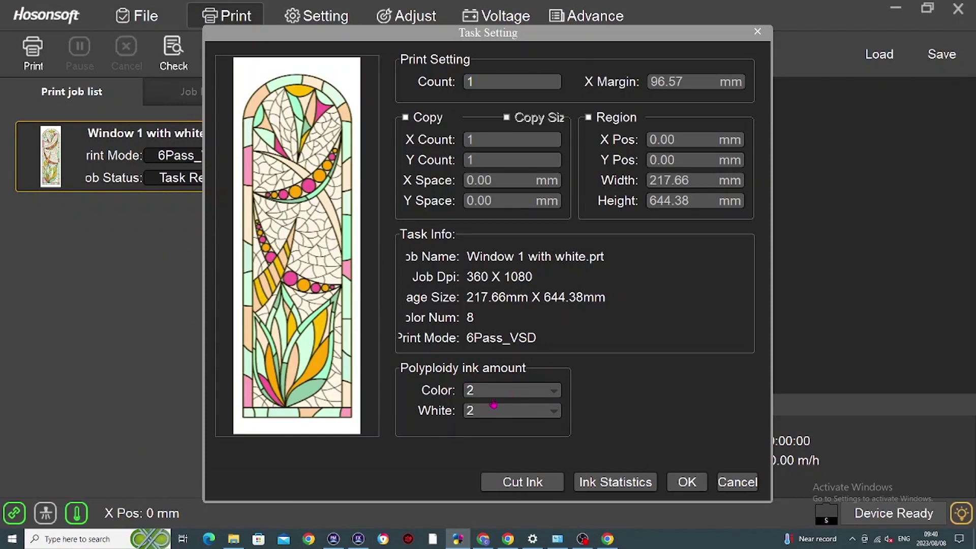
Set the job's colour ink amount to 2 with white ink amount kept at 2, and confirm
{"action": "left_click", "coordinate": [503, 397]}
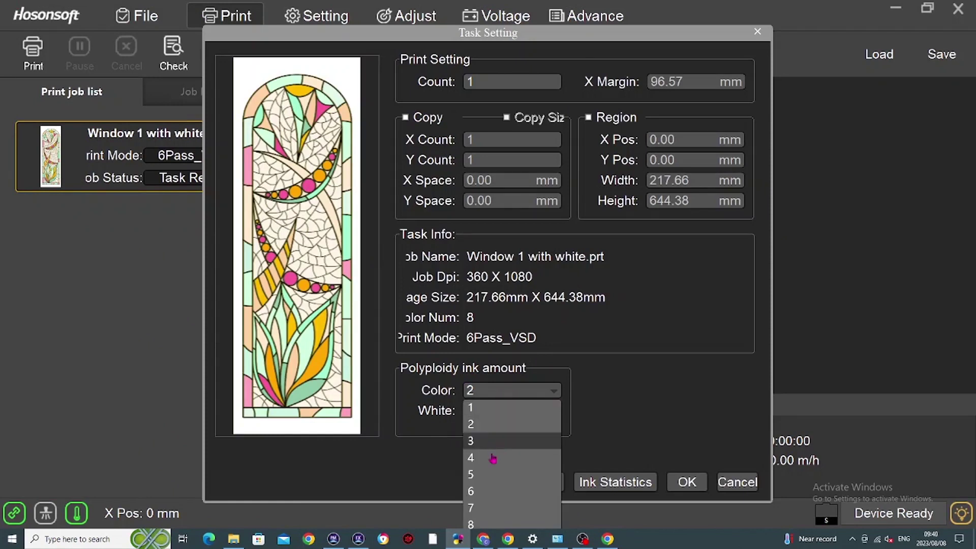
{"action": "left_click", "coordinate": [514, 408]}
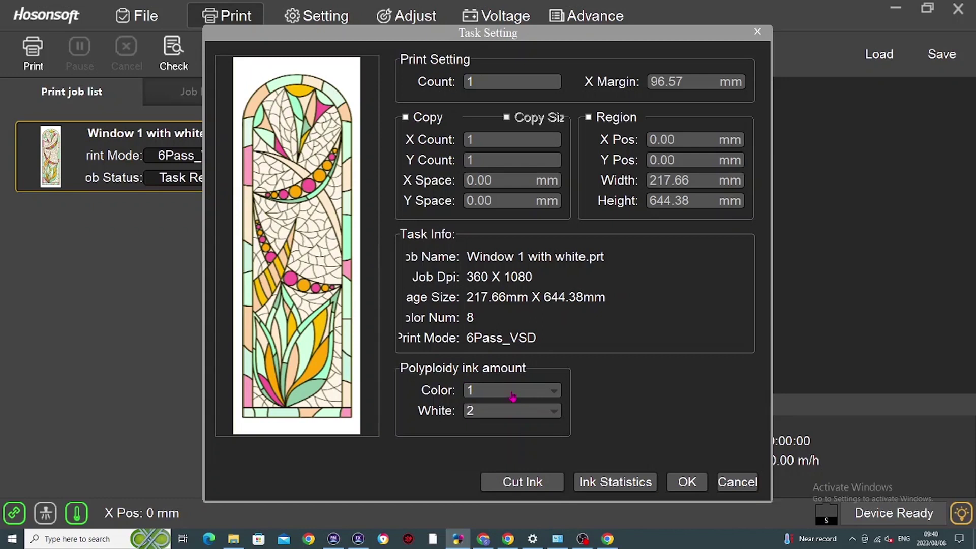
{"action": "left_click", "coordinate": [514, 414]}
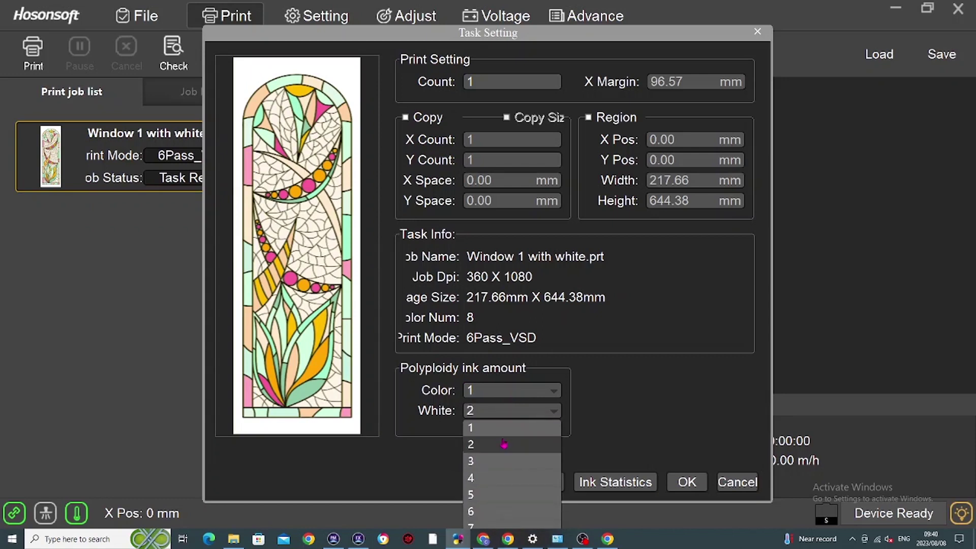
{"action": "left_click", "coordinate": [506, 411]}
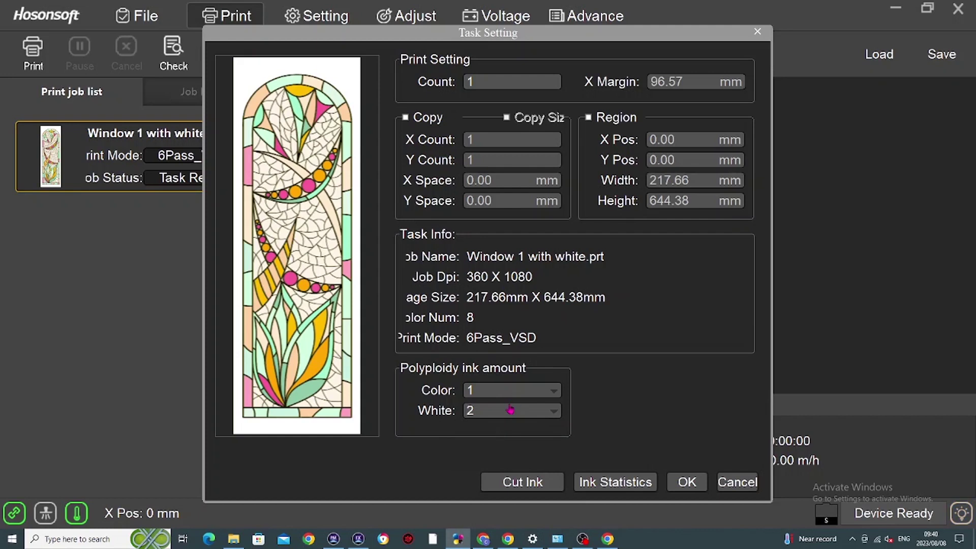
{"action": "left_click", "coordinate": [517, 397]}
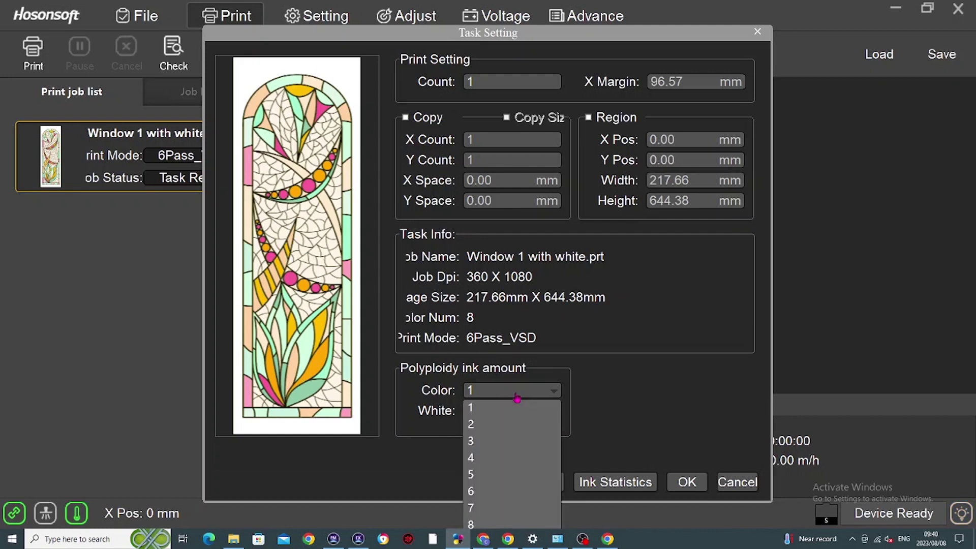
{"action": "left_click", "coordinate": [505, 426]}
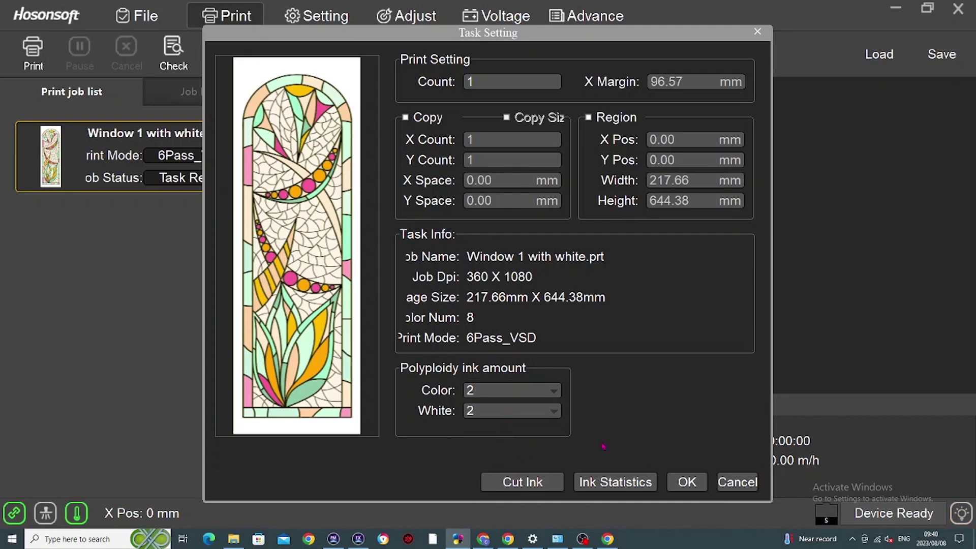
{"action": "left_click", "coordinate": [684, 478]}
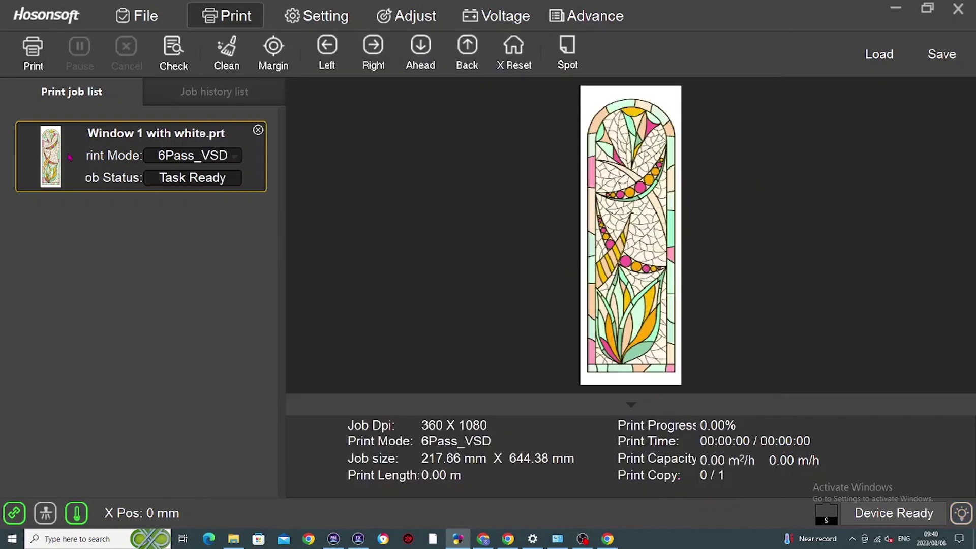
Bring up the actions menu for the with-white job in Hosonsoft
{"action": "right_click", "coordinate": [52, 151]}
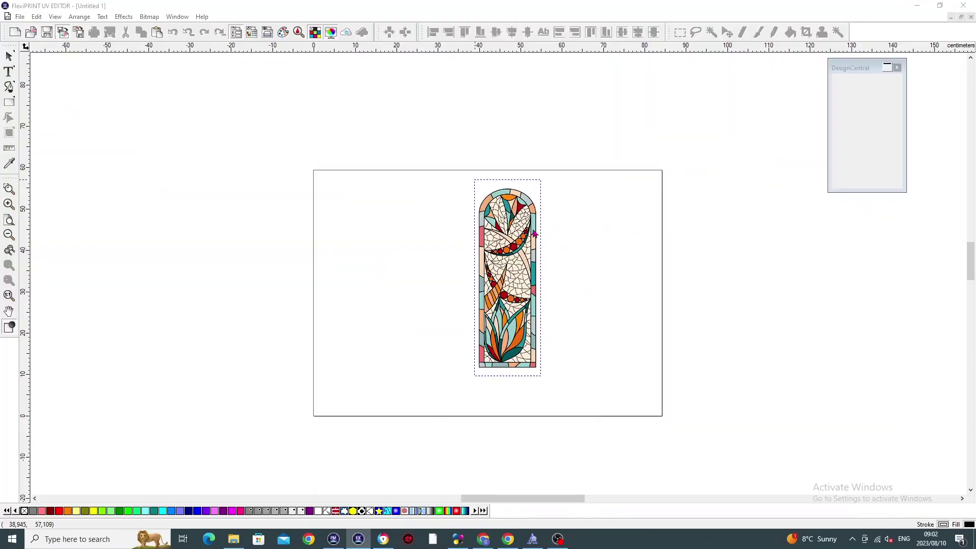
{"action": "scroll", "coordinate": [524, 238], "scroll_direction": "up", "scroll_amount": 1}
{"action": "scroll", "coordinate": [524, 238], "scroll_direction": "up", "scroll_amount": 1}
{"action": "scroll", "coordinate": [524, 239], "scroll_direction": "up", "scroll_amount": 2}
{"action": "scroll", "coordinate": [524, 239], "scroll_direction": "up", "scroll_amount": 2}
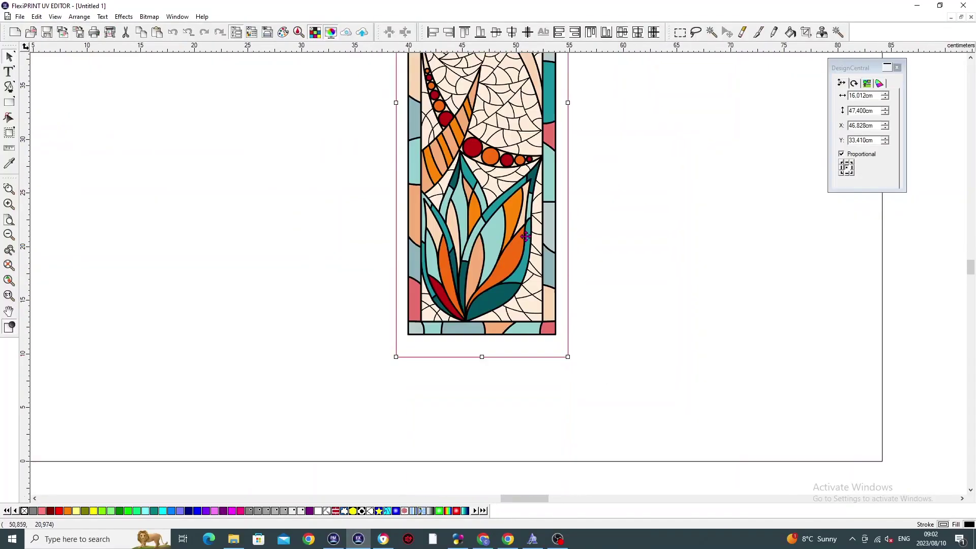
{"action": "scroll", "coordinate": [524, 238], "scroll_direction": "up", "scroll_amount": 1}
{"action": "scroll", "coordinate": [525, 239], "scroll_direction": "up", "scroll_amount": 1}
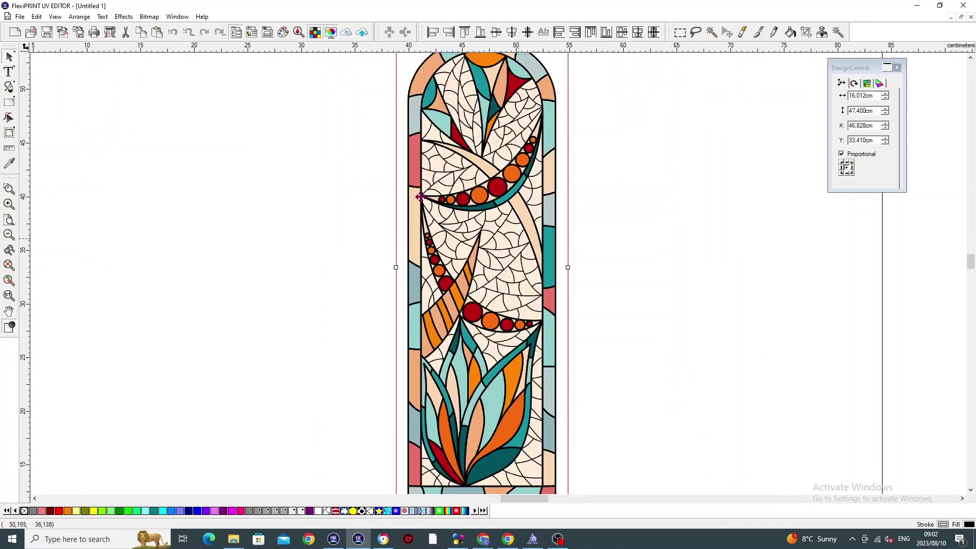
Set white ink to None in Driver Options and send the design to the printer queue
{"action": "left_click", "coordinate": [111, 32]}
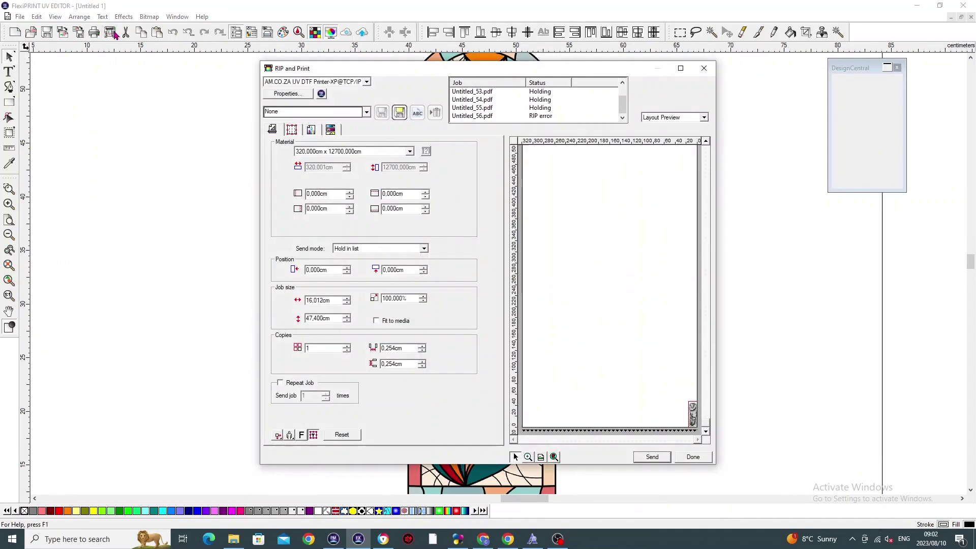
{"action": "left_click", "coordinate": [312, 131]}
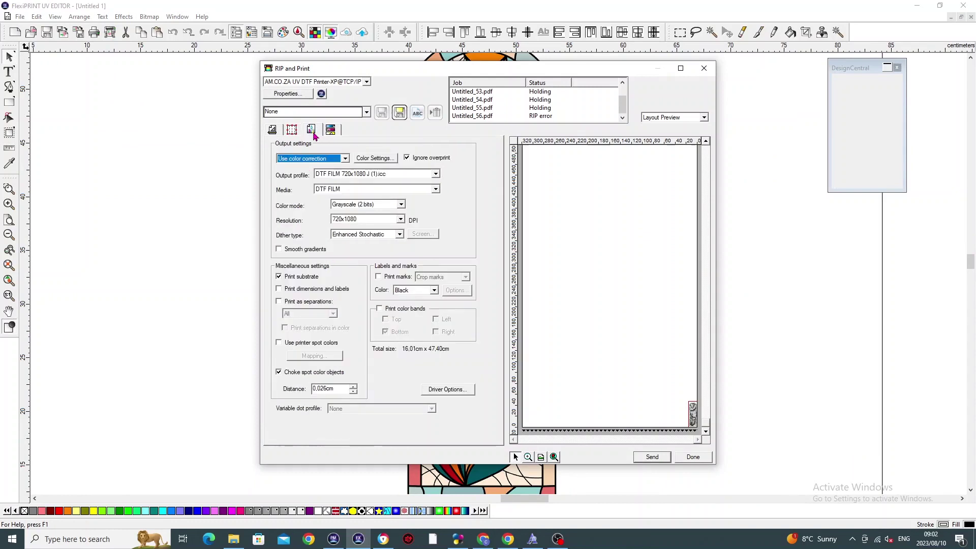
{"action": "left_click", "coordinate": [446, 390]}
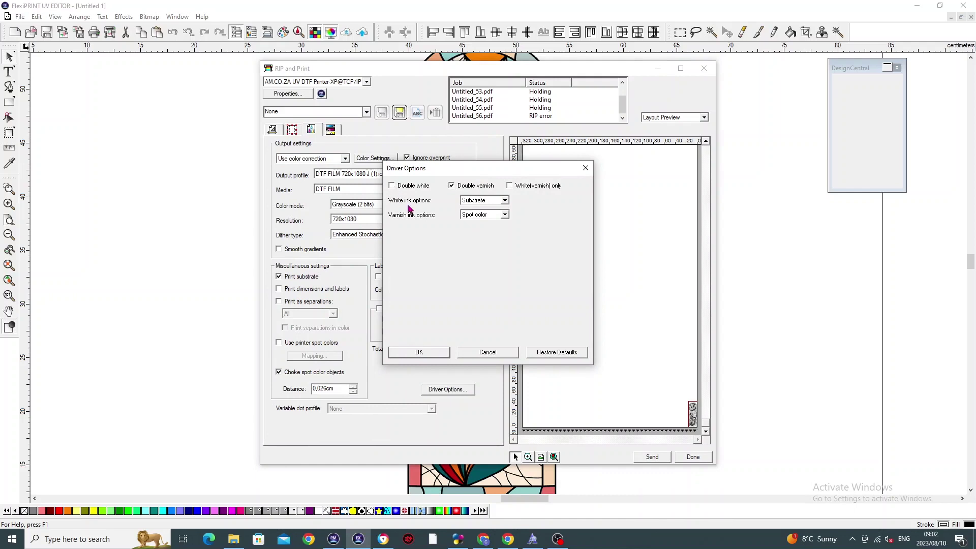
{"action": "left_click", "coordinate": [506, 201]}
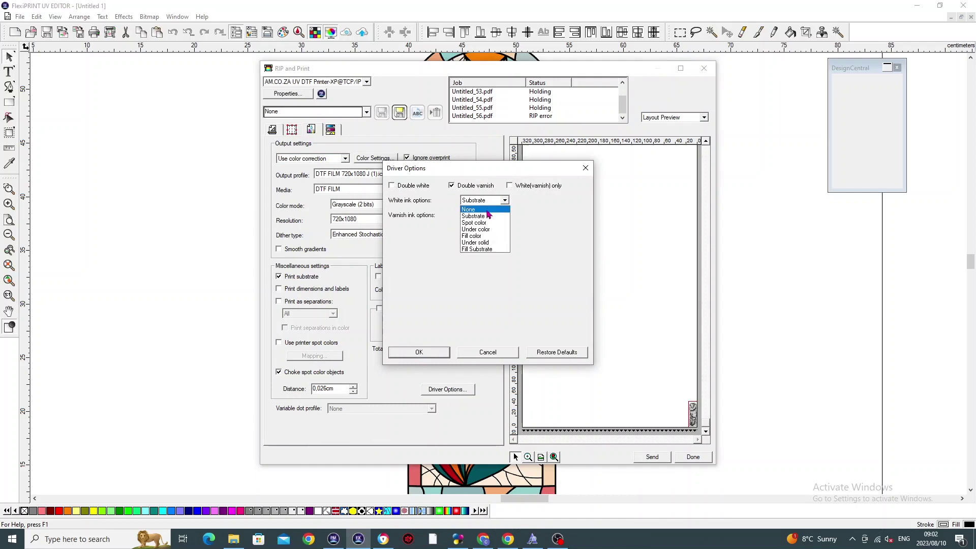
{"action": "left_click", "coordinate": [487, 213]}
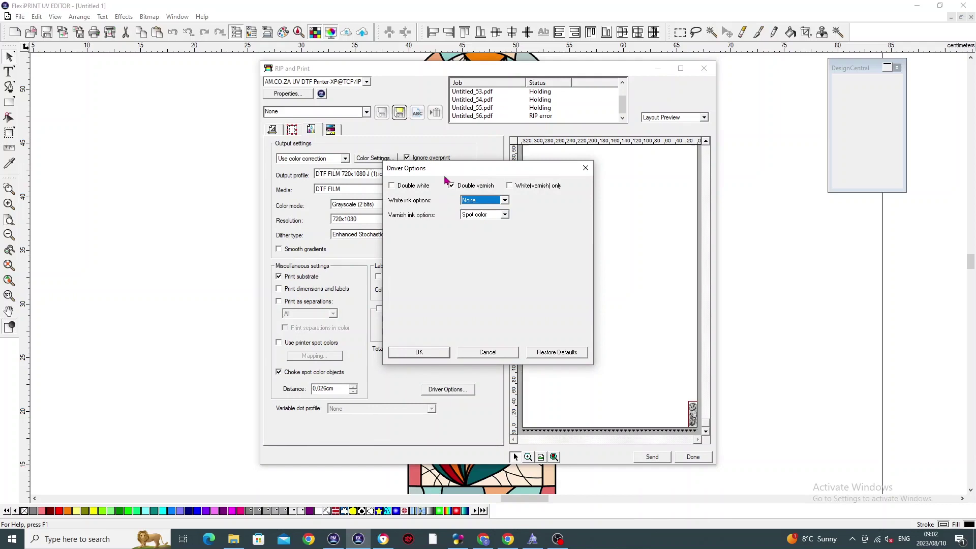
{"action": "left_click", "coordinate": [432, 354]}
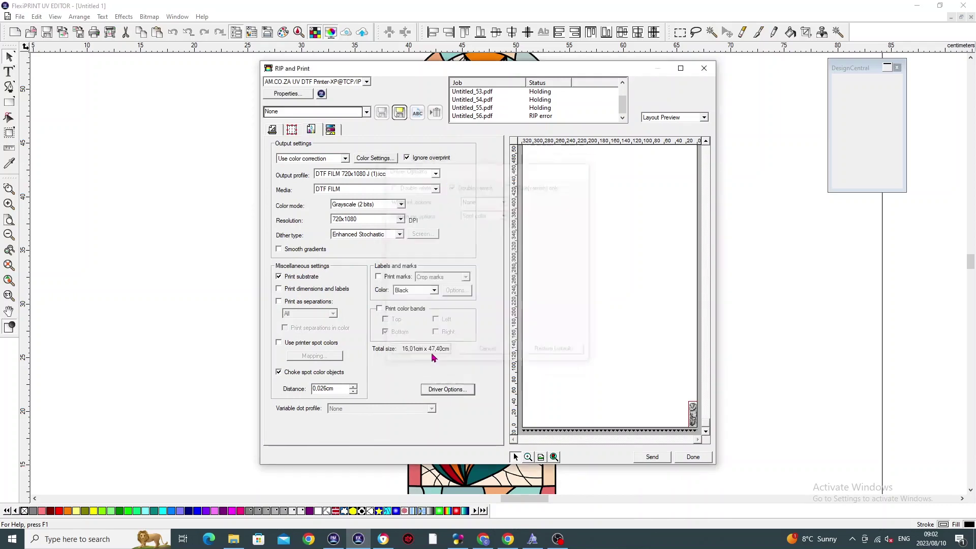
{"action": "left_click", "coordinate": [653, 457]}
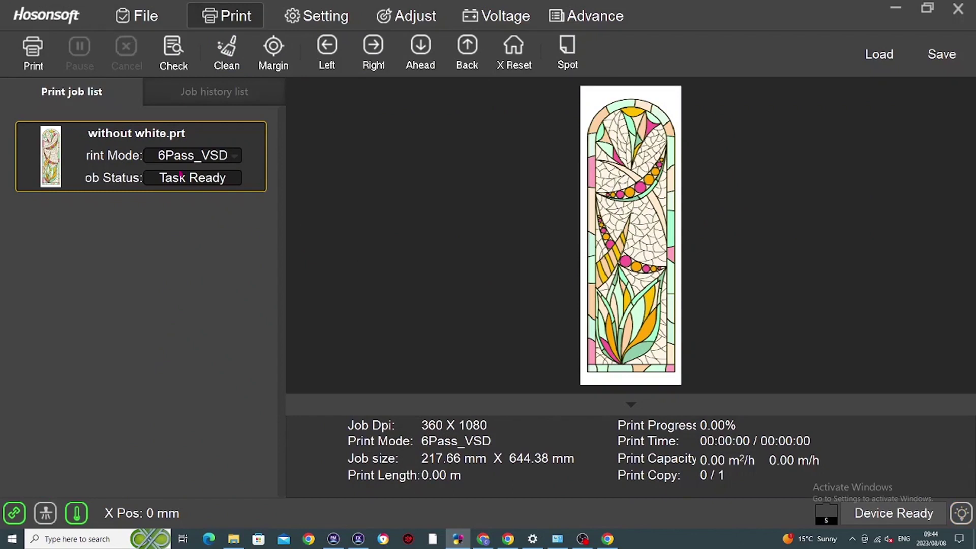
Set the without-white job's colour ink amount to 2 and confirm its task settings
{"action": "left_click", "coordinate": [108, 159]}
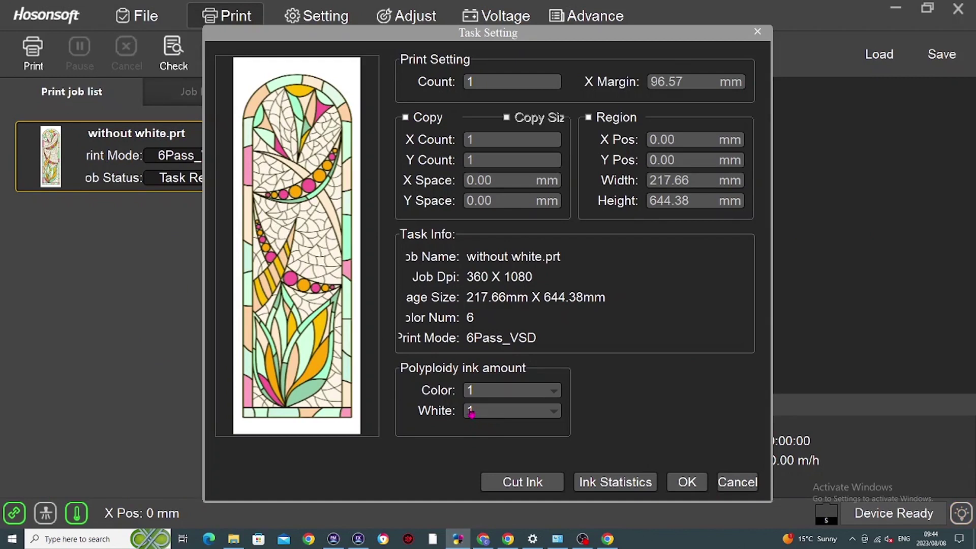
{"action": "left_click", "coordinate": [483, 395]}
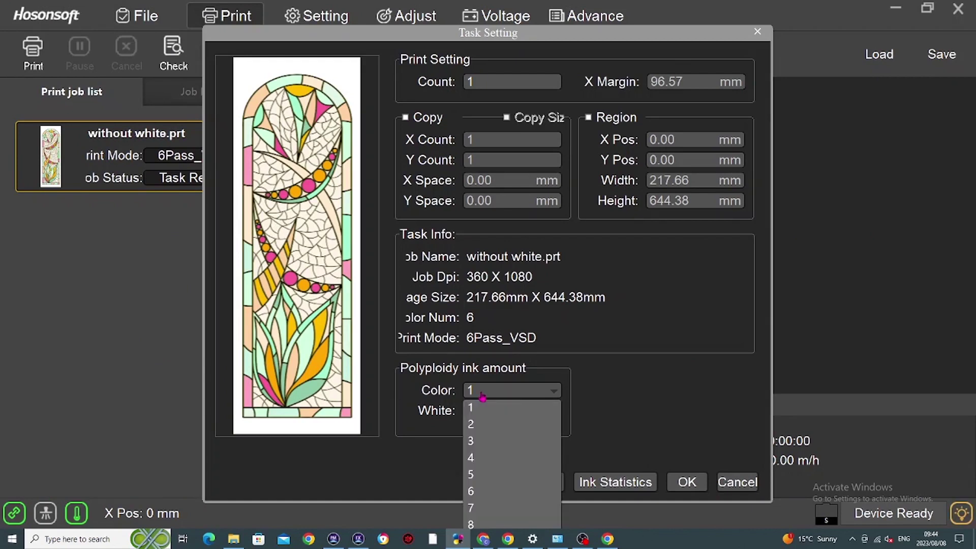
{"action": "left_click", "coordinate": [492, 428]}
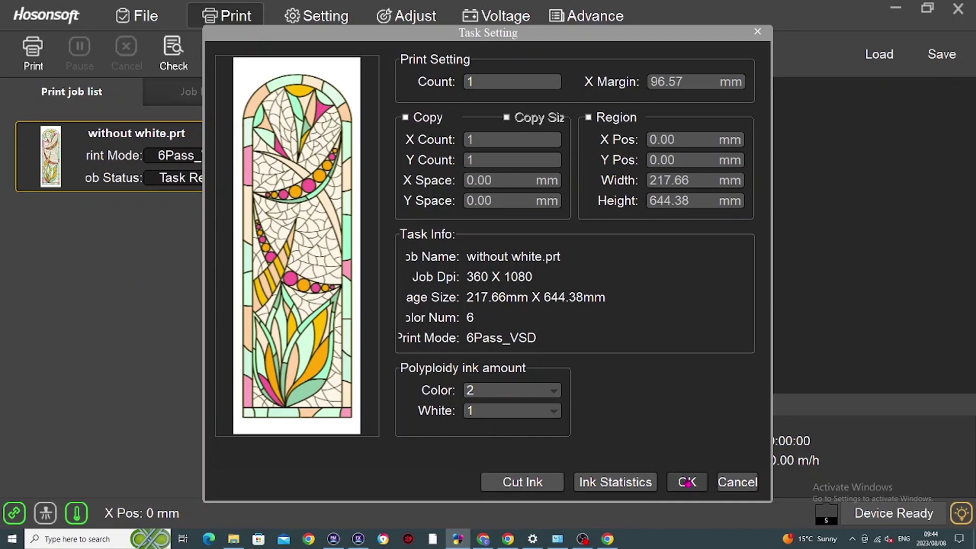
{"action": "left_click", "coordinate": [686, 481]}
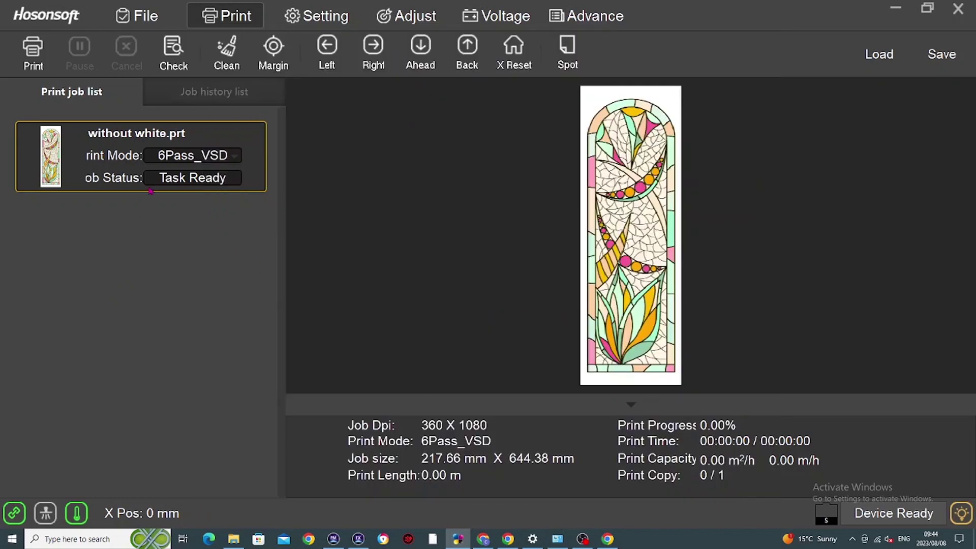
Start printing the without-white job from its actions menu
{"action": "right_click", "coordinate": [59, 163]}
{"action": "left_click", "coordinate": [79, 168]}
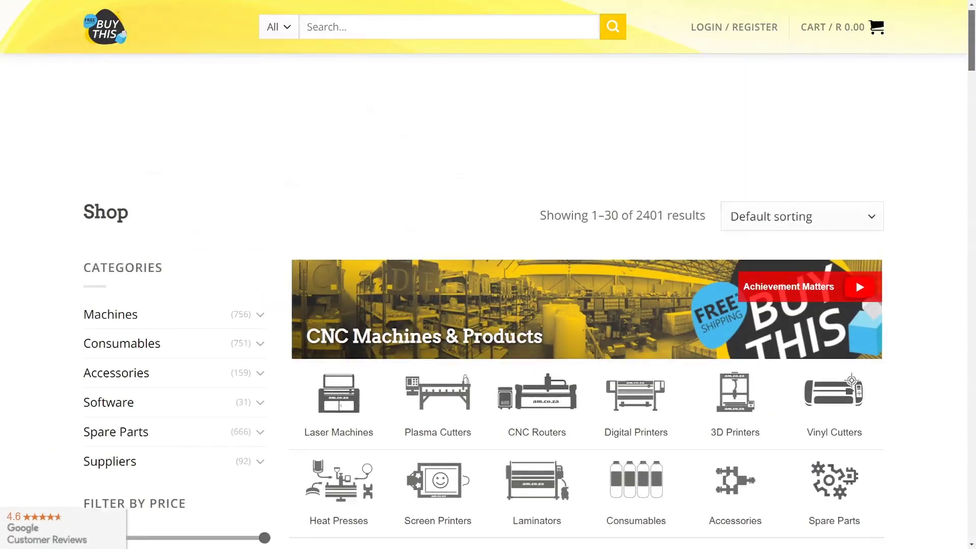
{"action": "scroll", "coordinate": [489, 304], "scroll_direction": "down", "scroll_amount": 3}
{"action": "scroll", "coordinate": [487, 304], "scroll_direction": "down", "scroll_amount": 4}
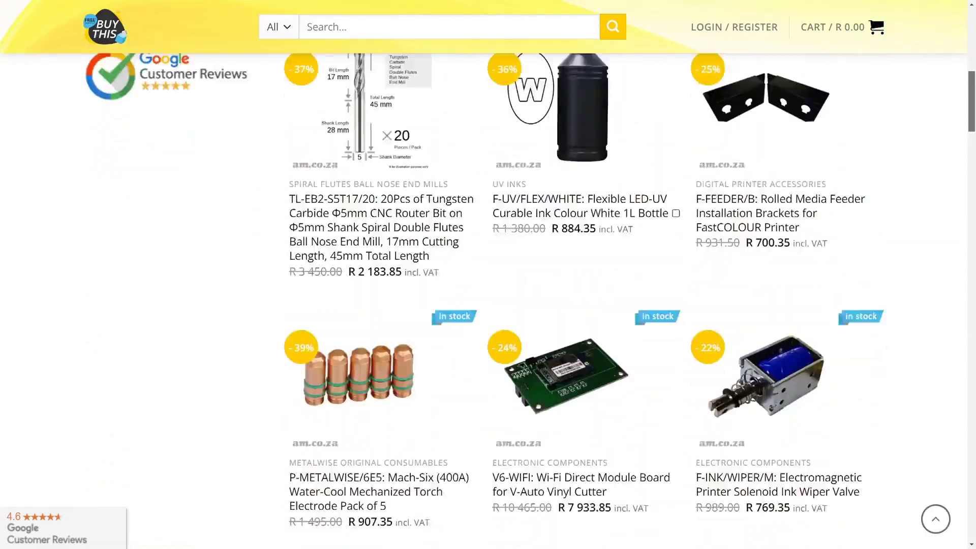
{"action": "scroll", "coordinate": [487, 305], "scroll_direction": "down", "scroll_amount": 5}
{"action": "scroll", "coordinate": [488, 305], "scroll_direction": "down", "scroll_amount": 5}
{"action": "scroll", "coordinate": [488, 306], "scroll_direction": "down", "scroll_amount": 5}
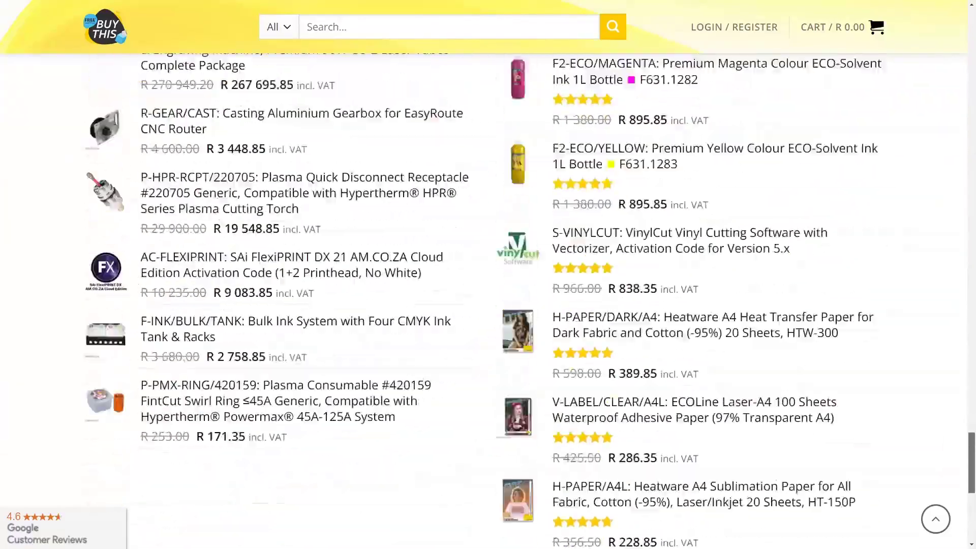